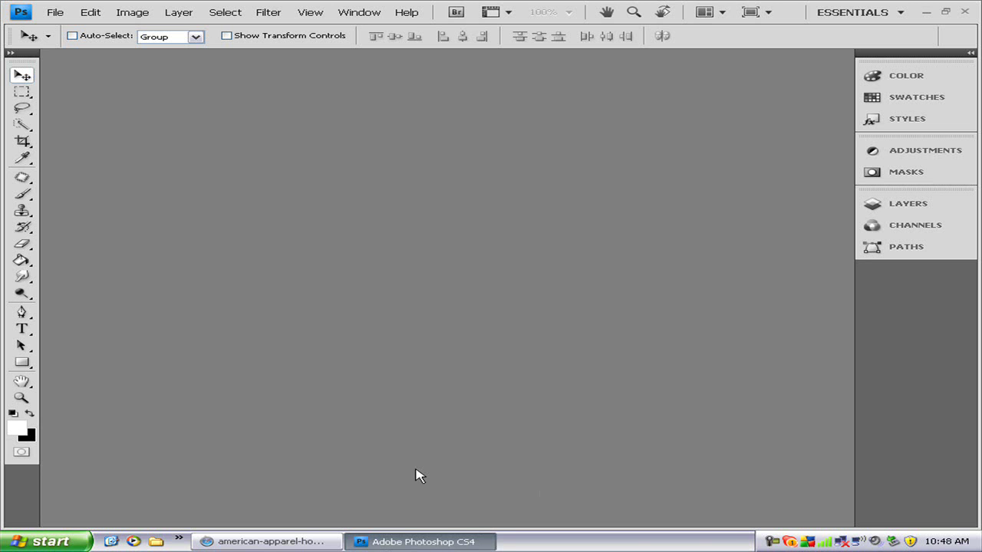
Step: Switch to the browser showing the american-apparel-hoodie photo
click(281, 539)
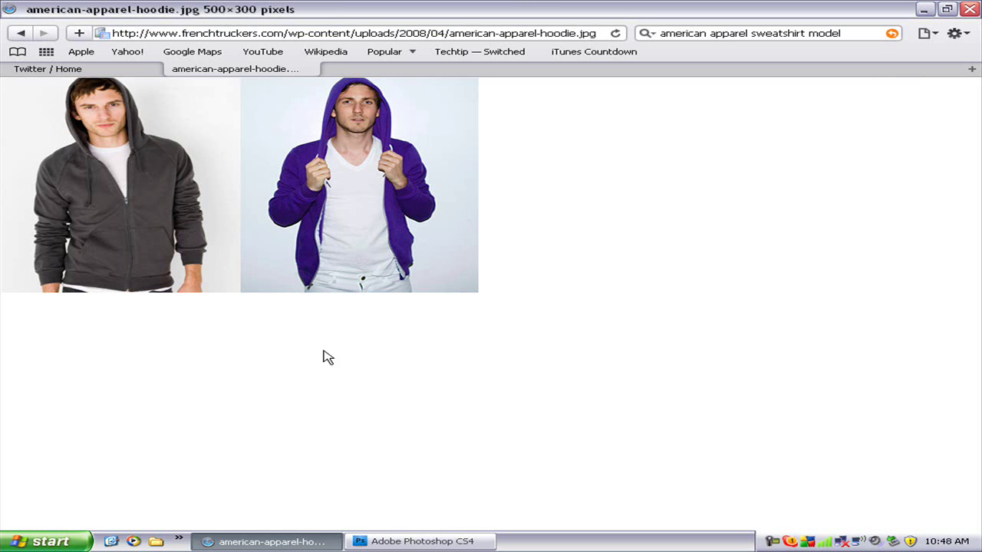
Step: Drag the hoodie image from the browser into Photoshop to open it as american-apparel-hoodie-2.jpg
drag(254, 235, 499, 294)
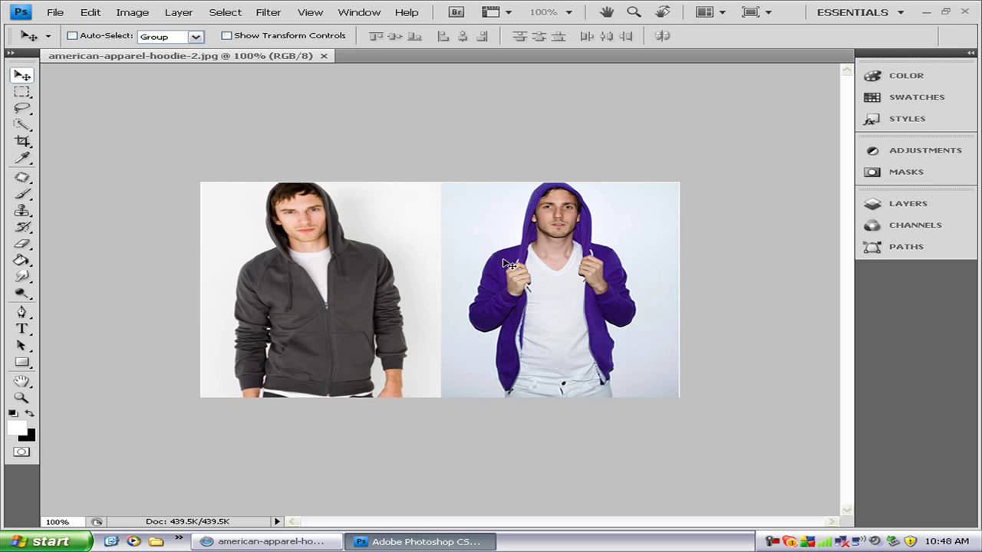
Step: Copy the purple-hoodie right half onto a new layer and move it over the left model
click(21, 92)
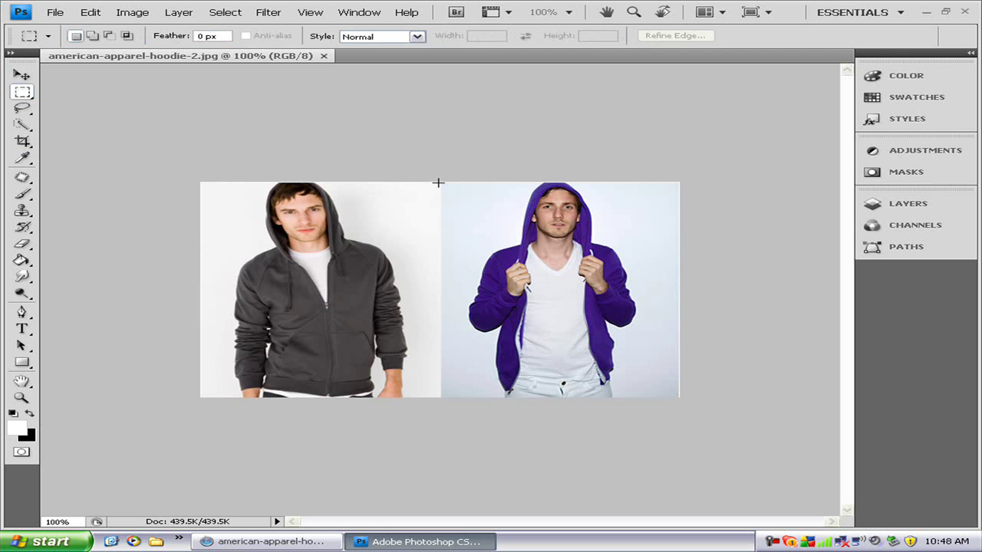
drag(438, 180, 748, 412)
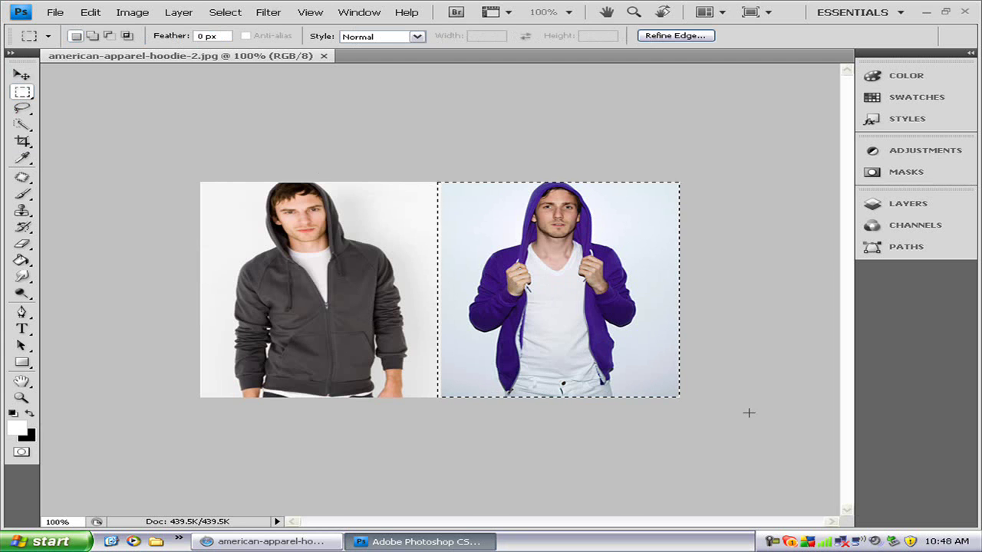
key(ctrl+j)
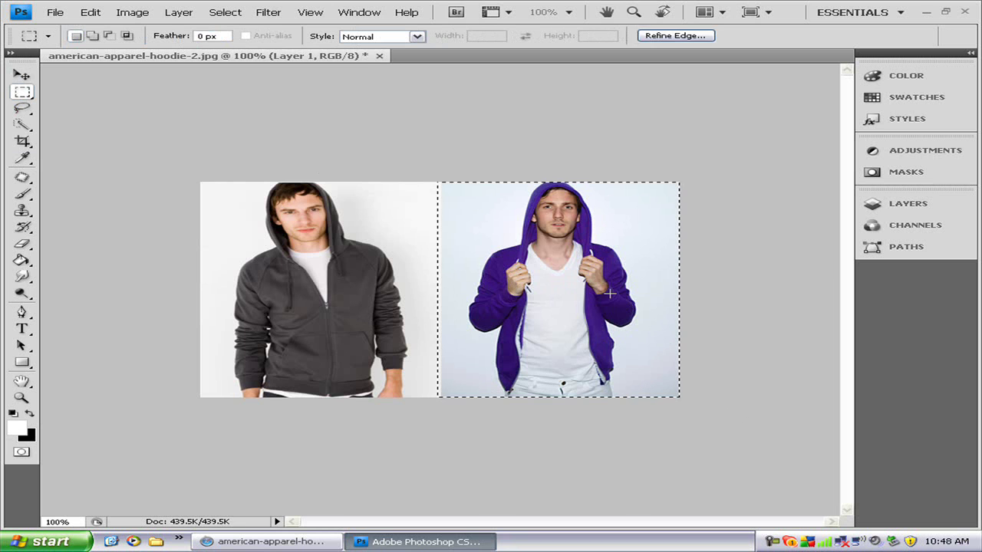
click(21, 74)
drag(491, 292, 320, 287)
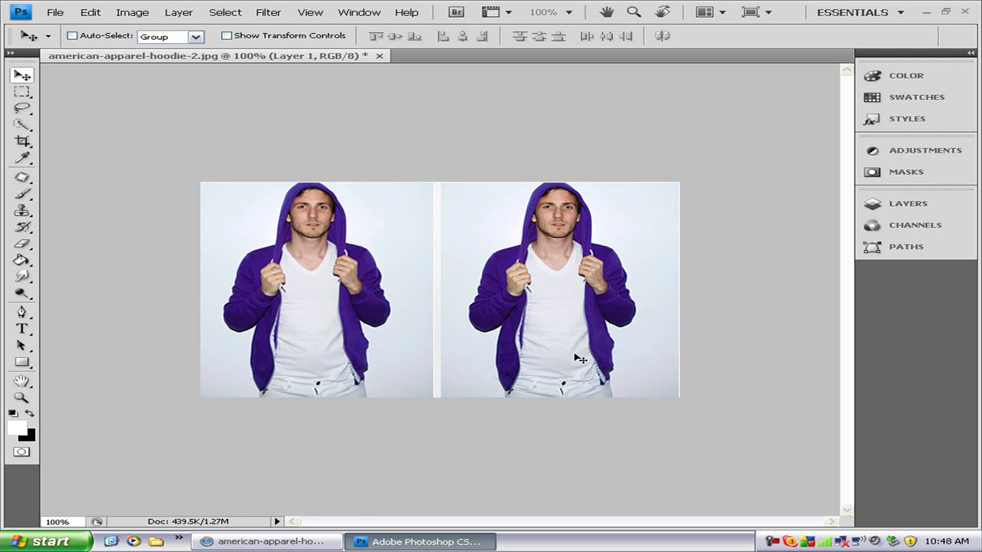
Step: Zoom the canvas to 200%
click(573, 17)
click(553, 65)
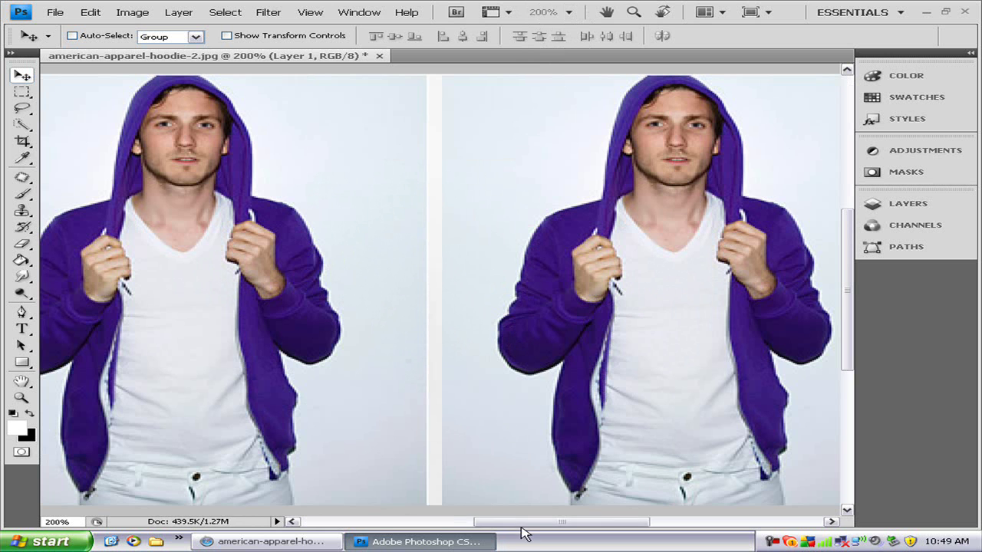
drag(516, 526, 541, 526)
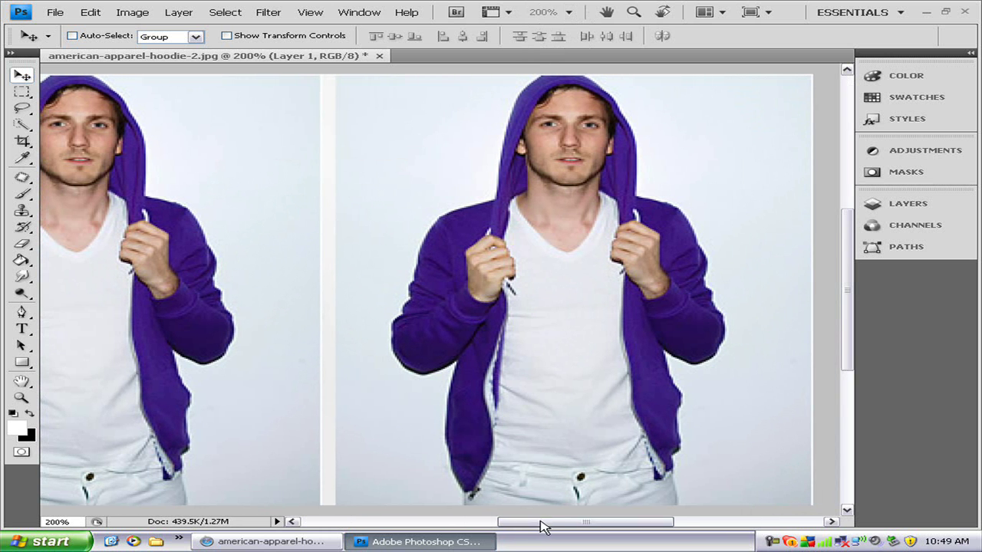
Step: Place Pen anchors down the left edge of the purple hoodie's hood
click(22, 312)
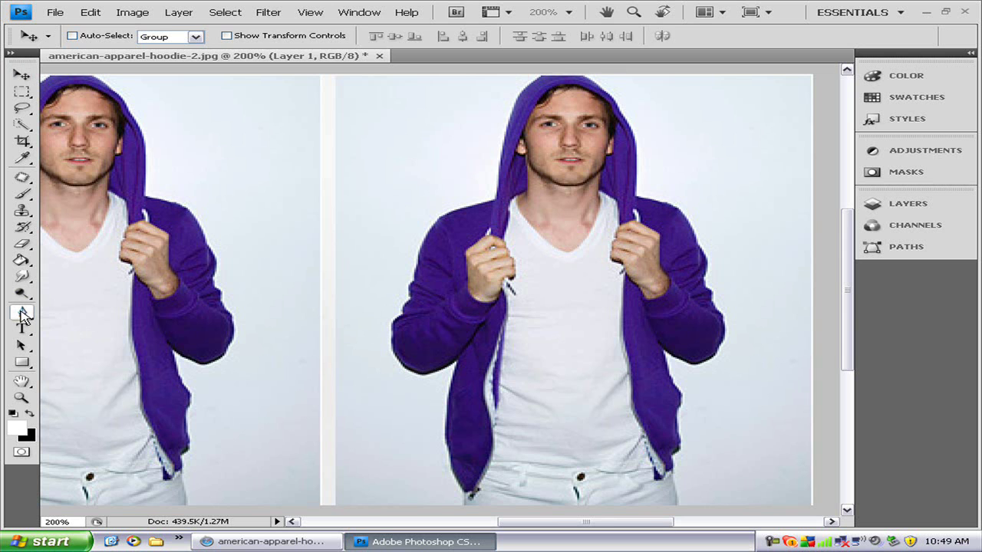
click(496, 200)
click(450, 211)
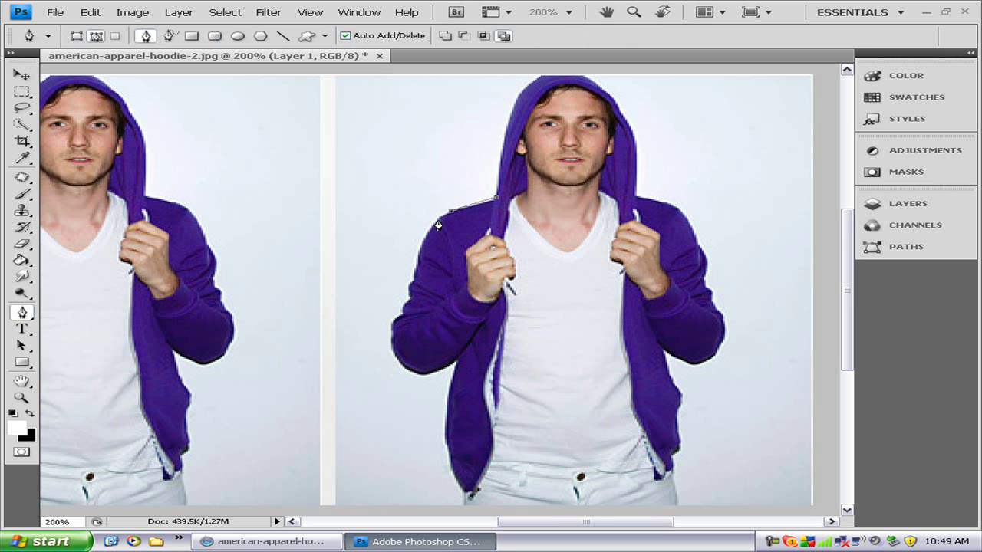
click(438, 221)
click(424, 240)
click(419, 262)
click(410, 287)
Step: Continue the path along the lower sleeve and down the front edge toward the hem
click(391, 351)
click(414, 373)
click(429, 372)
click(444, 370)
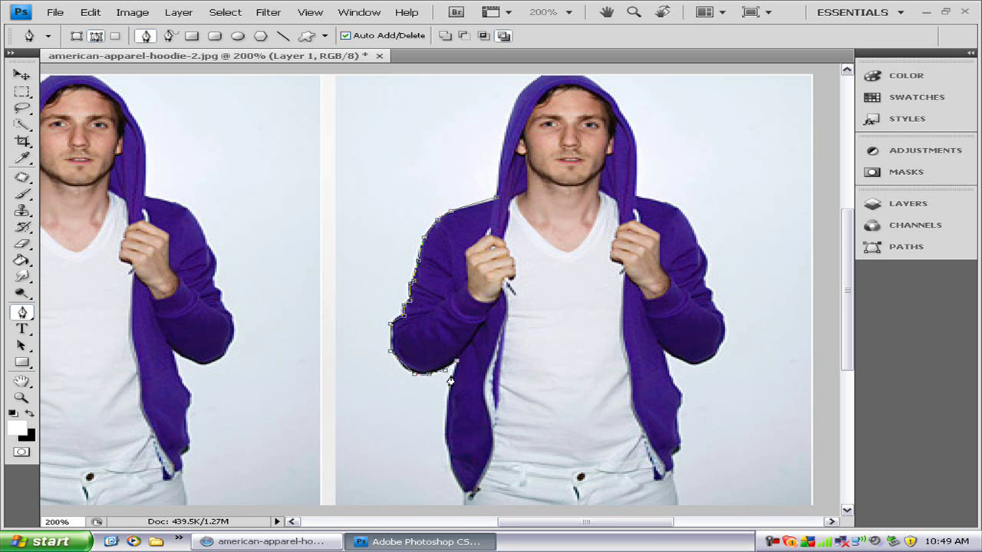
click(446, 400)
click(444, 440)
click(444, 449)
click(93, 14)
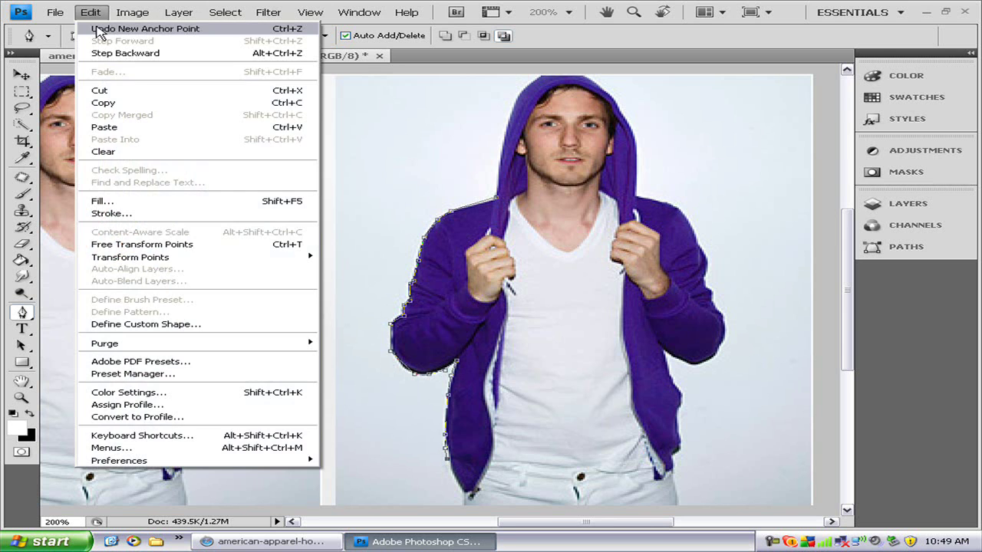
Step: Undo the last anchor point with Edit > Undo New Anchor Point
click(100, 29)
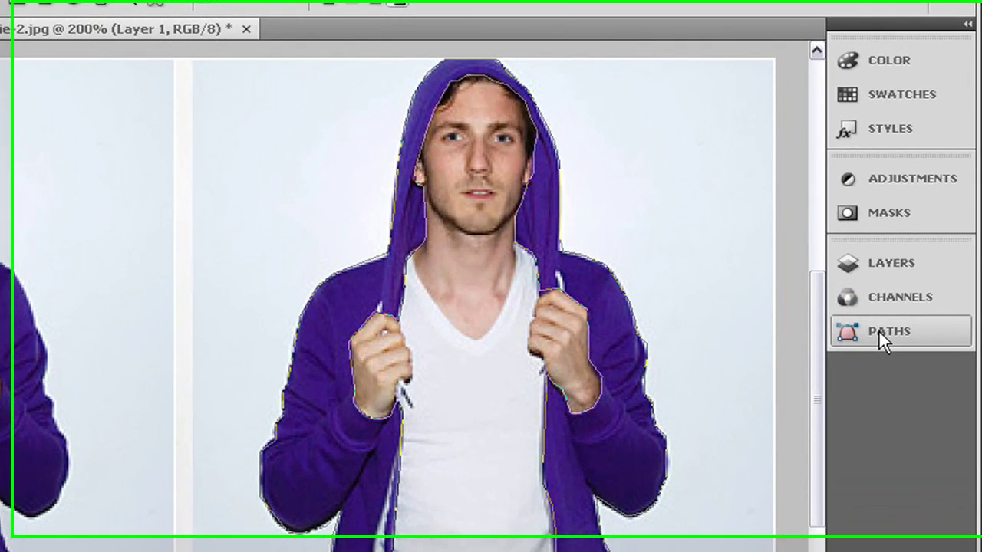
Step: Turn the Work Path into an unfeathered hoodie selection and attempt to copy it
click(897, 264)
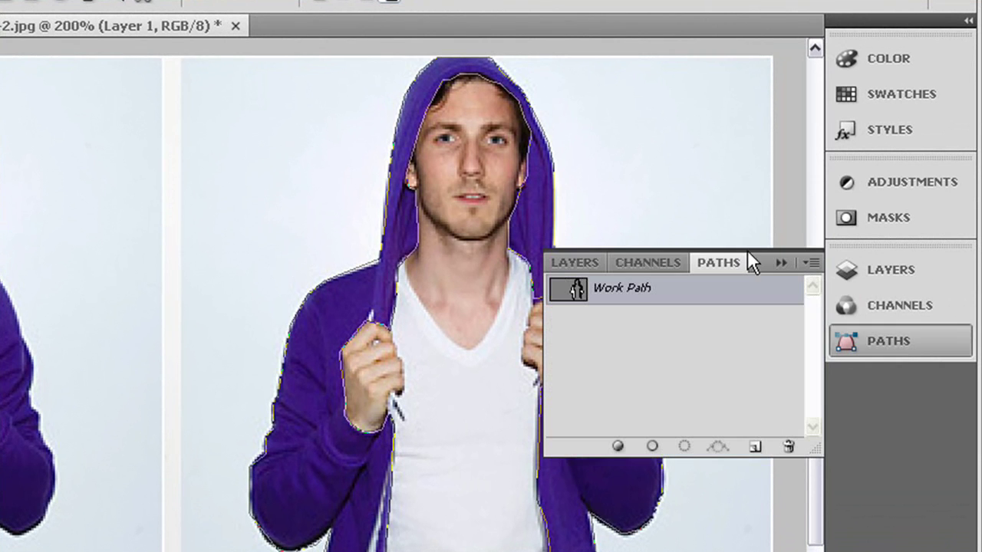
right_click(617, 288)
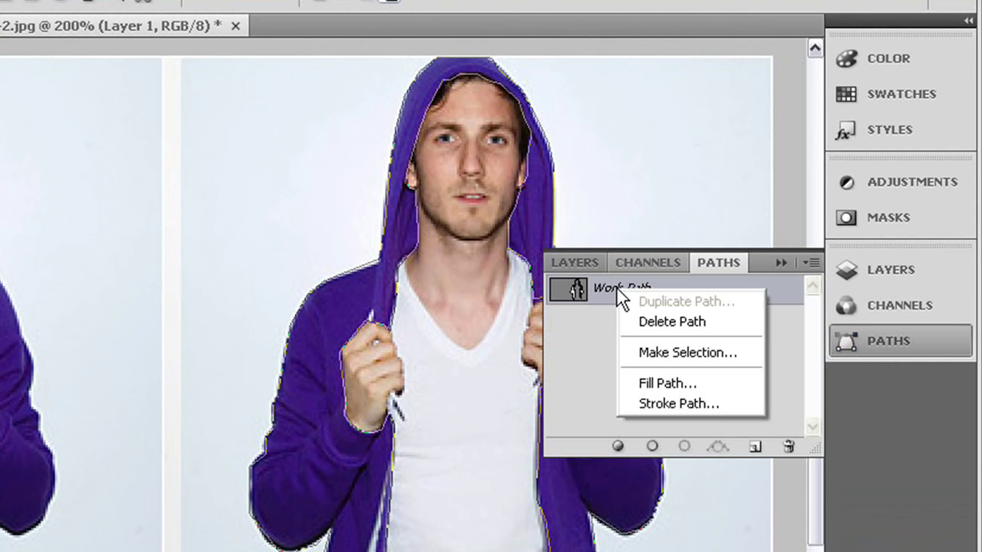
click(666, 354)
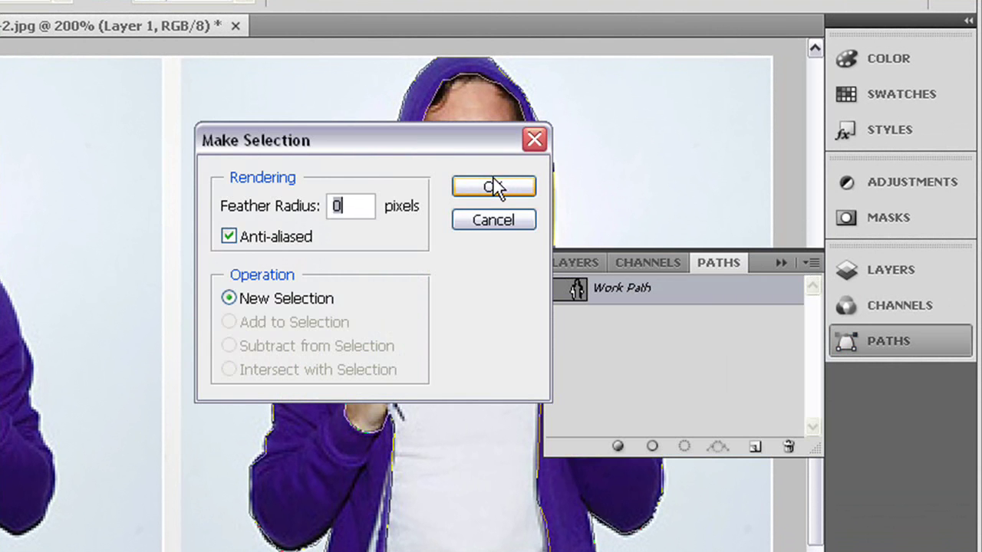
click(495, 187)
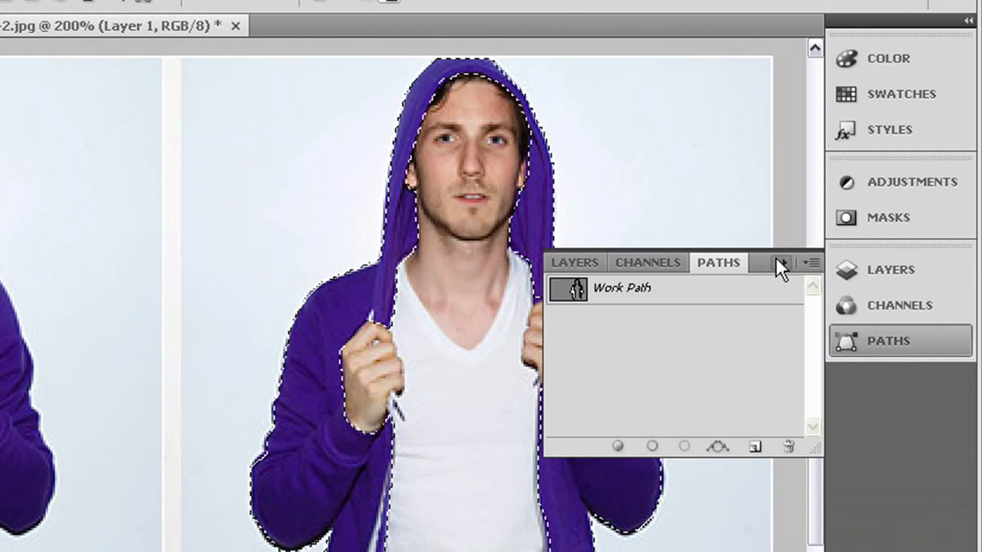
click(776, 258)
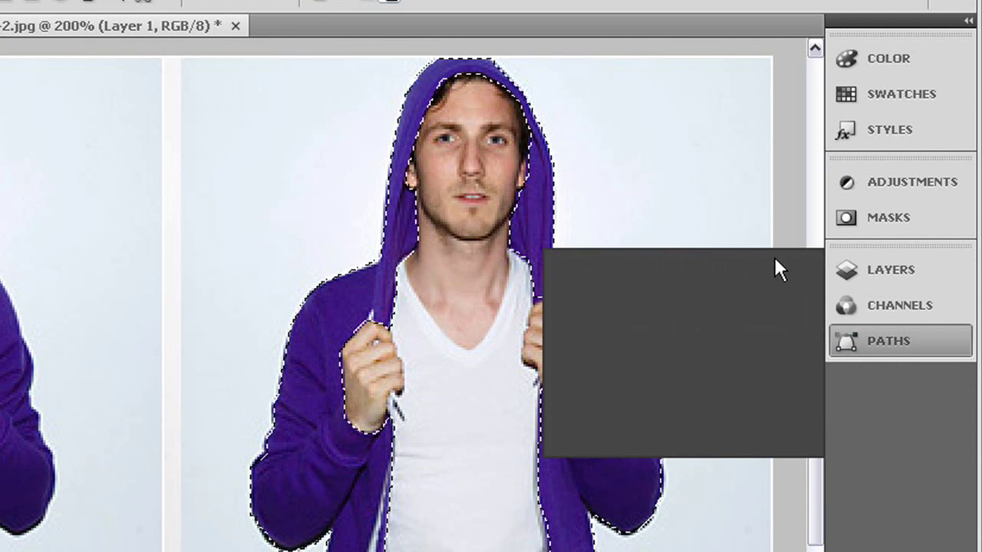
key(ctrl+c)
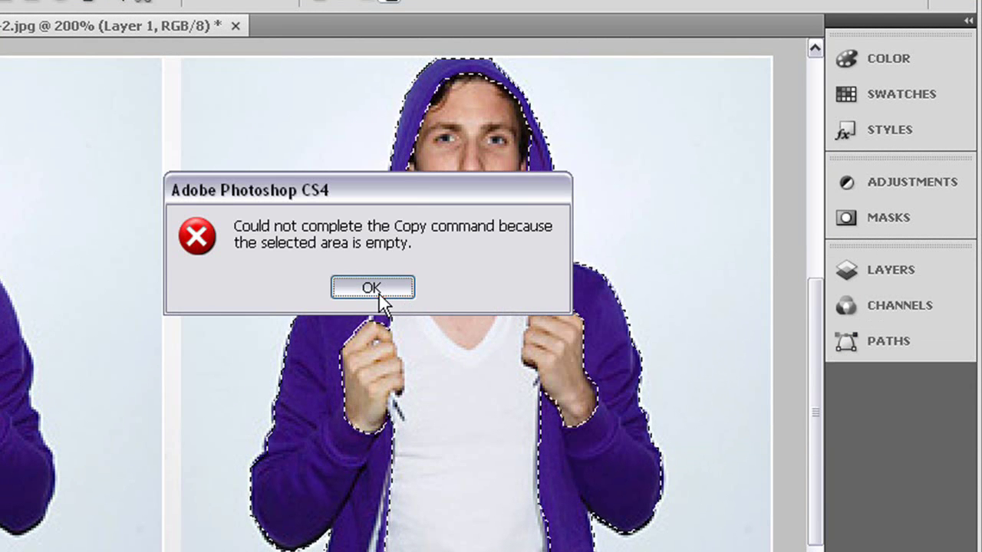
click(379, 292)
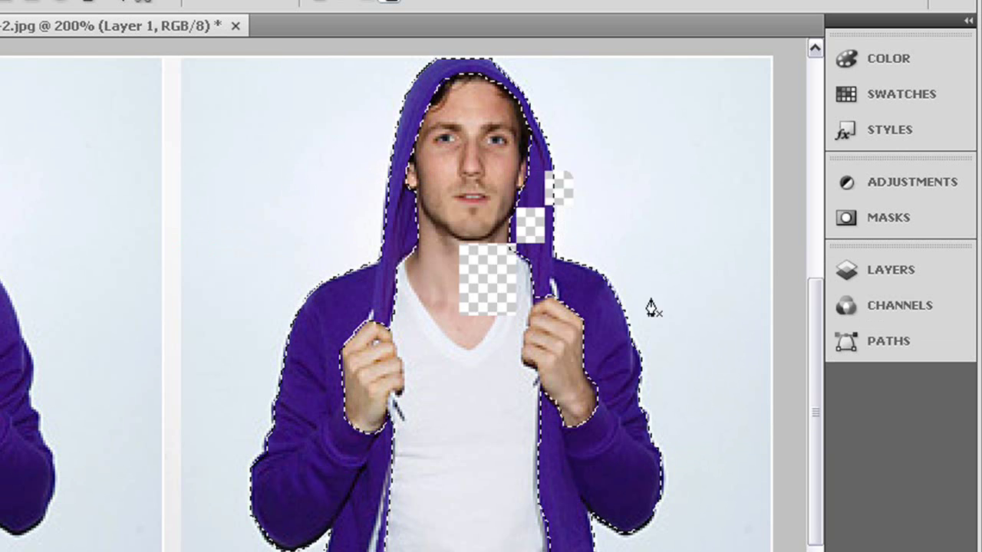
Step: Add Layer 2 above Layer 1, stamp a merged visible copy onto it, and deselect
click(864, 270)
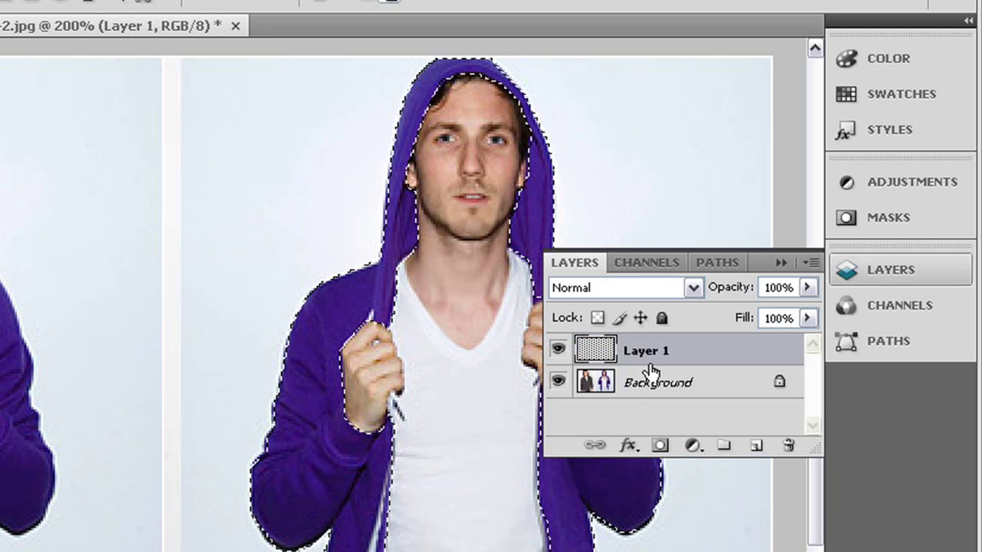
click(630, 383)
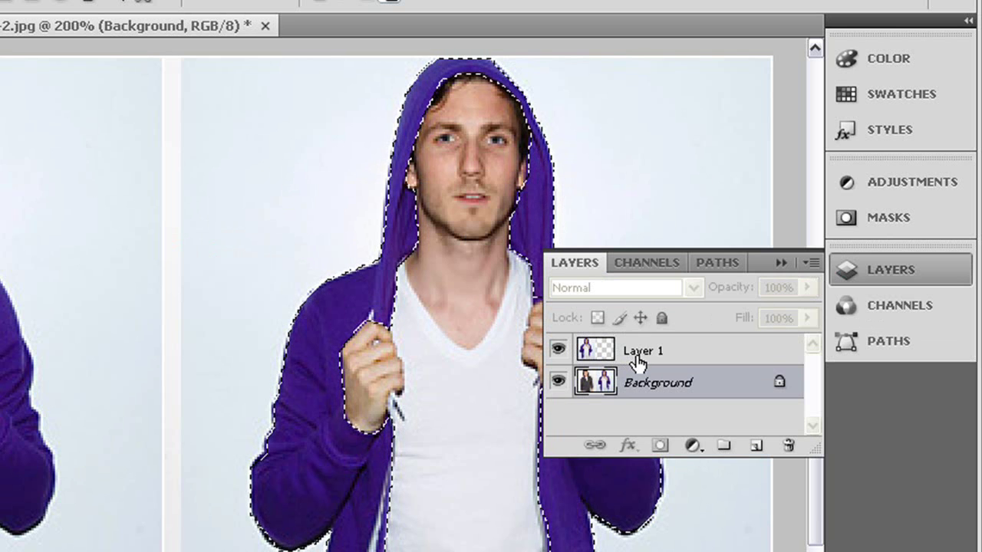
click(638, 361)
key(ctrl+shift+alt+n)
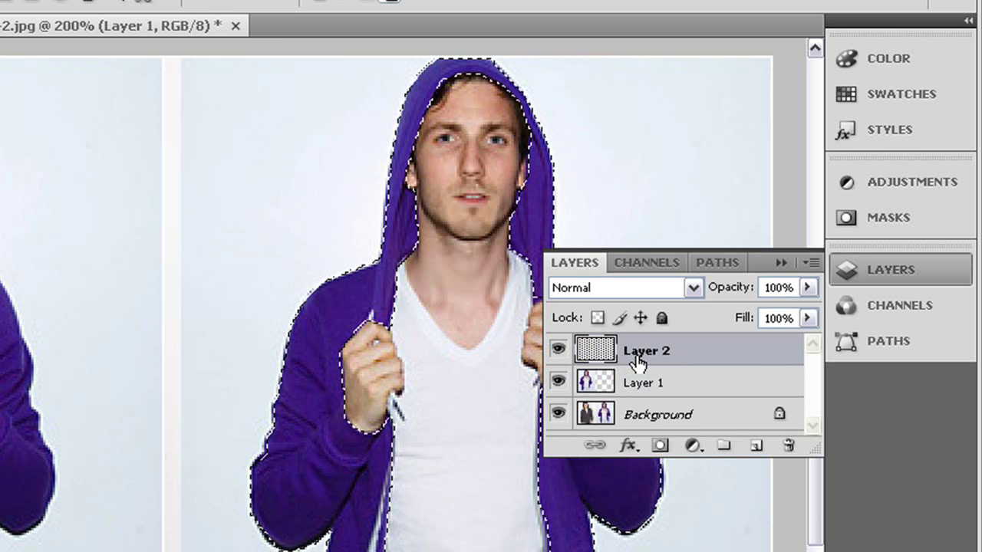
key(ctrl+shift+alt+e)
key(ctrl+d)
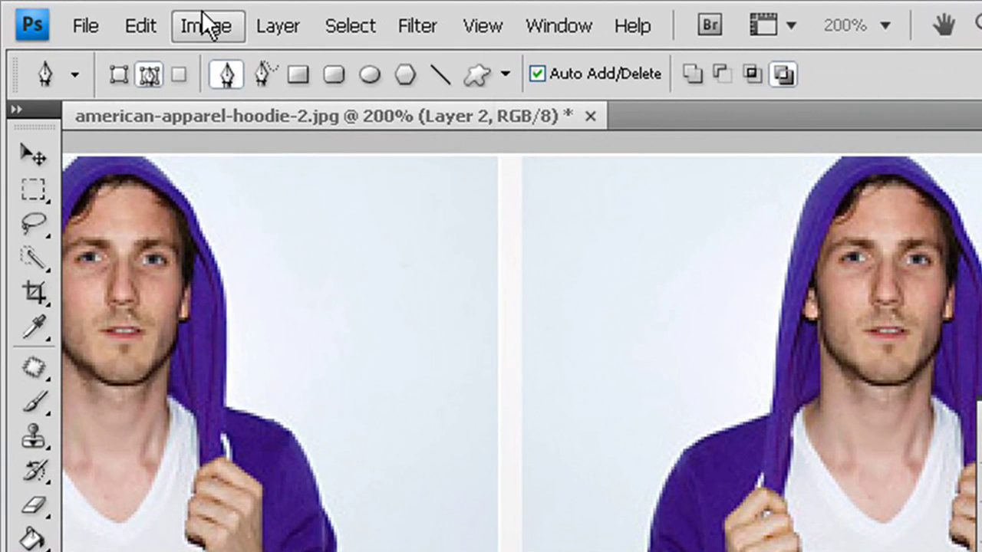
Step: Open Hue/Saturation and shift the hoodie's hue to +180
click(202, 13)
mouse_move(263, 100)
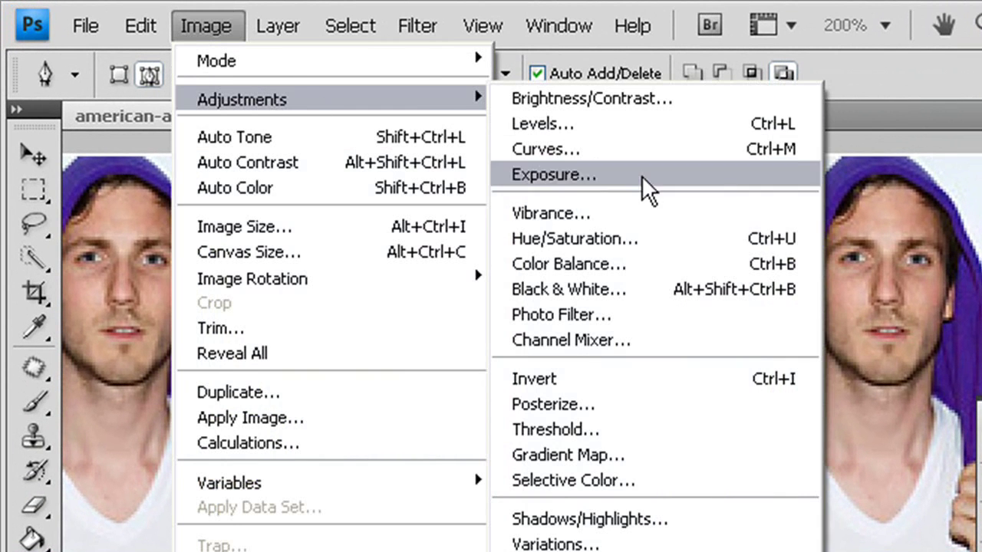
key(i)
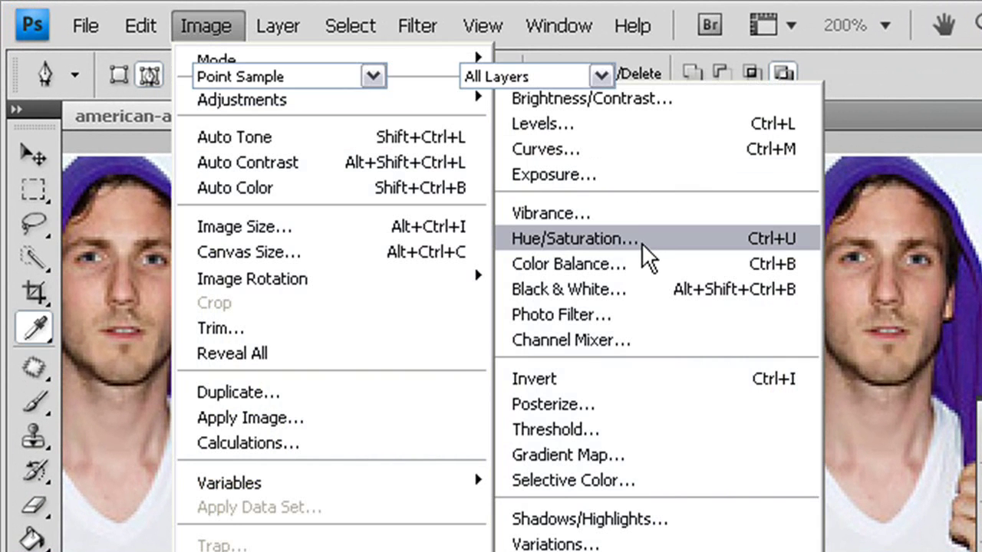
click(647, 255)
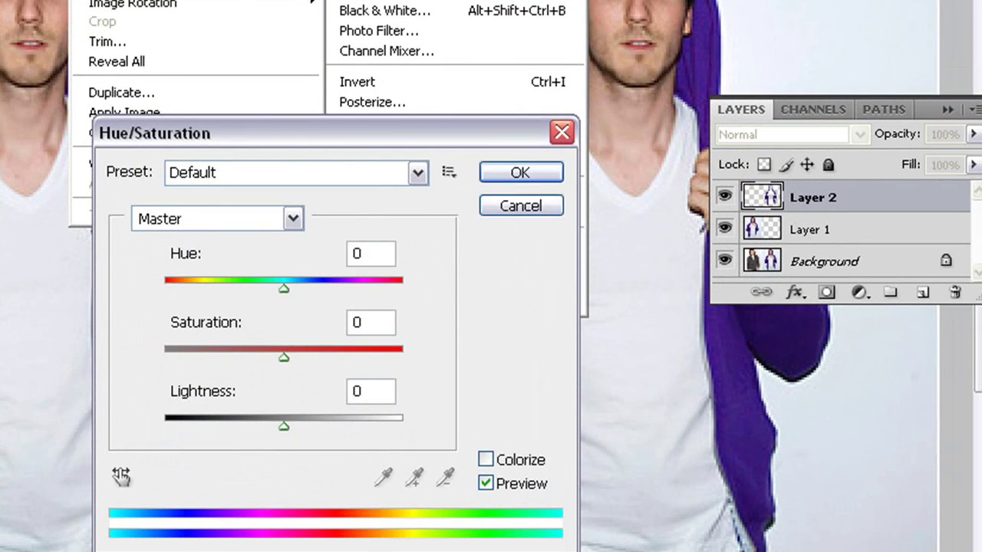
drag(280, 288, 411, 303)
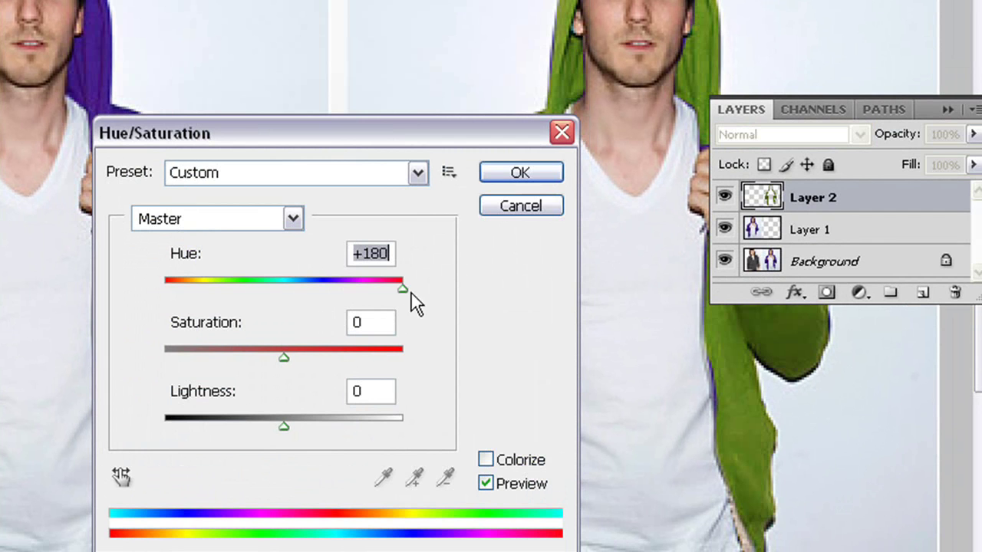
Step: Colorize the hoodie with Saturation 83 and Hue 196, then apply it
click(485, 459)
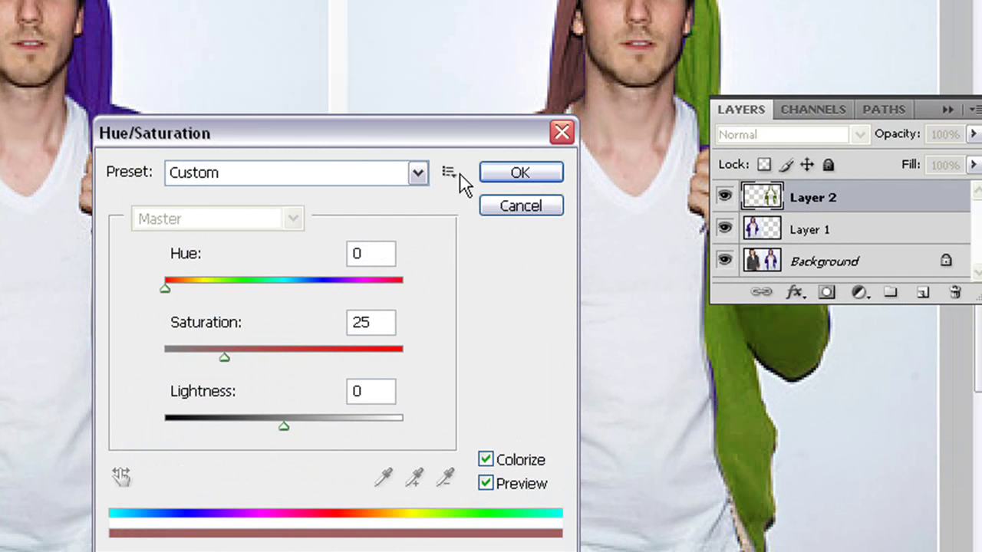
drag(466, 143, 463, 159)
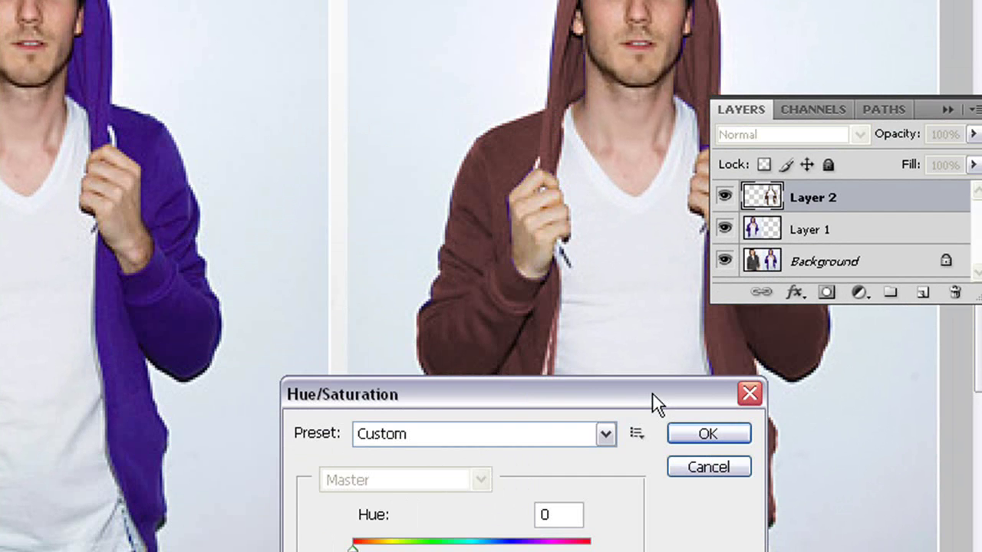
drag(651, 401, 651, 359)
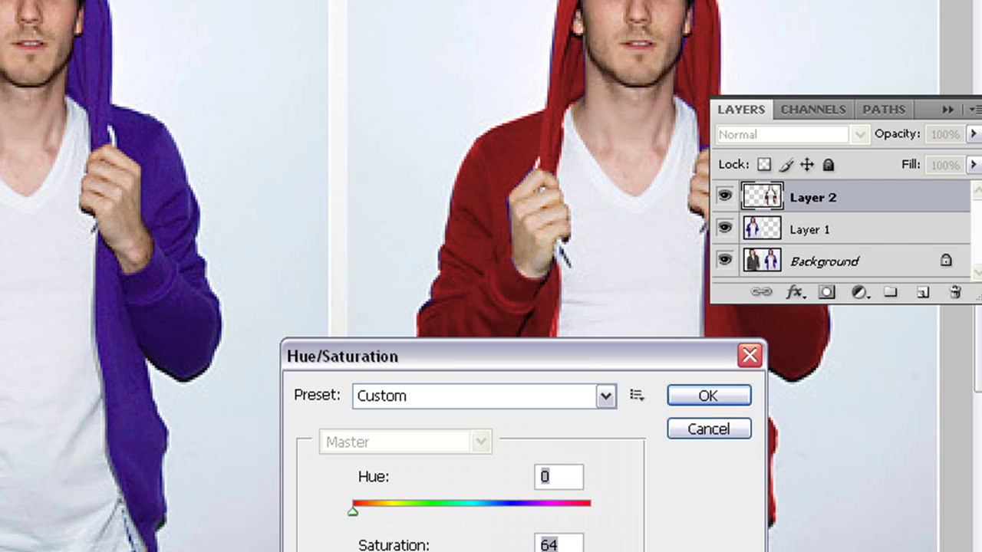
key(shift+Up)
key(shift+Up)
key(shift+Up)
key(shift+Up)
key(Down)
key(Down)
key(Down)
key(Down)
key(Down)
key(Down)
key(Down)
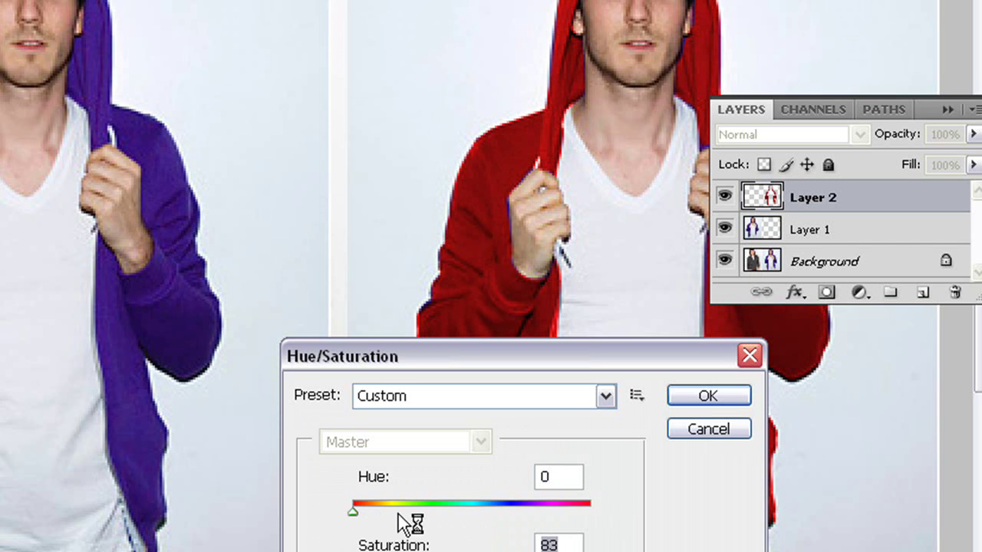
click(434, 508)
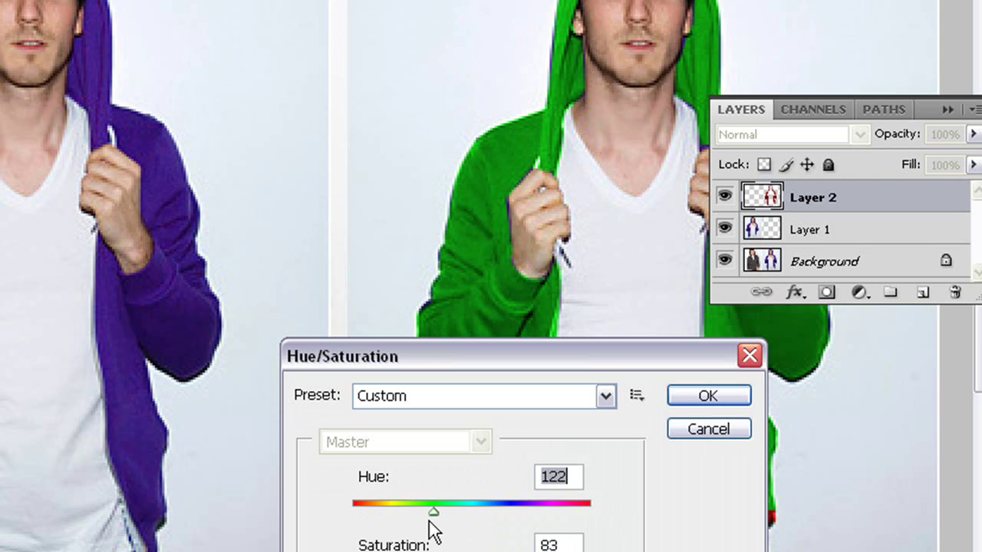
drag(437, 516, 482, 517)
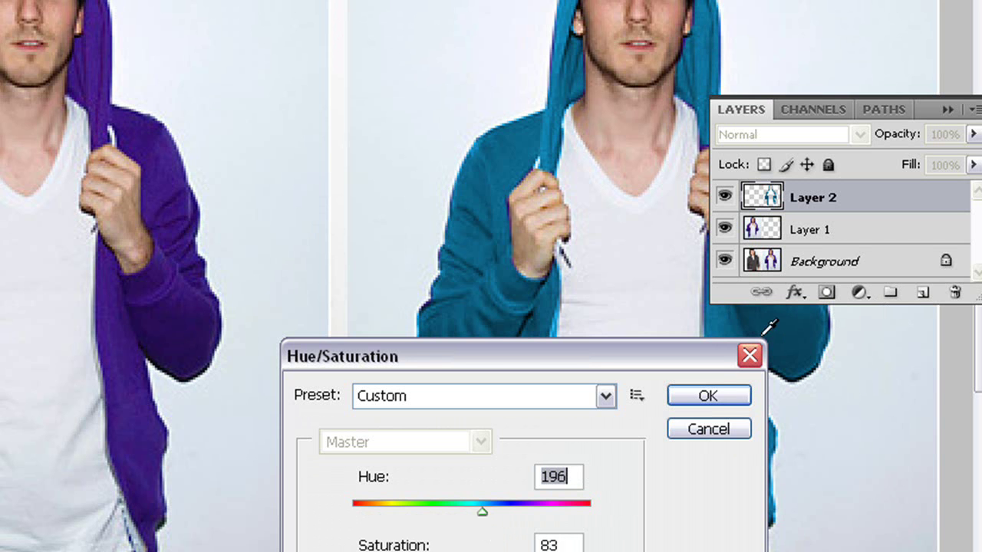
click(704, 398)
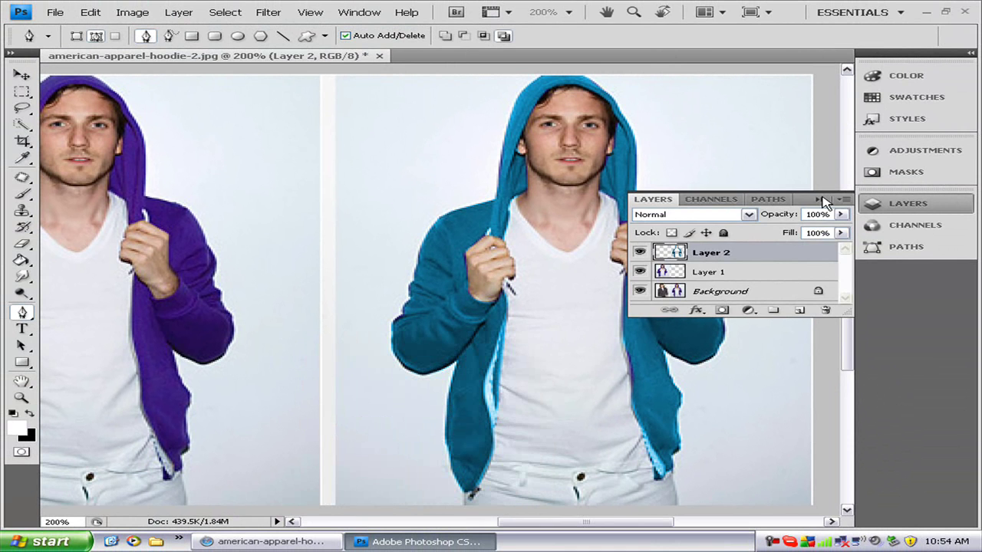
Step: Collapse the Layers panel and pan so the purple and teal hoodies sit side by side
click(819, 199)
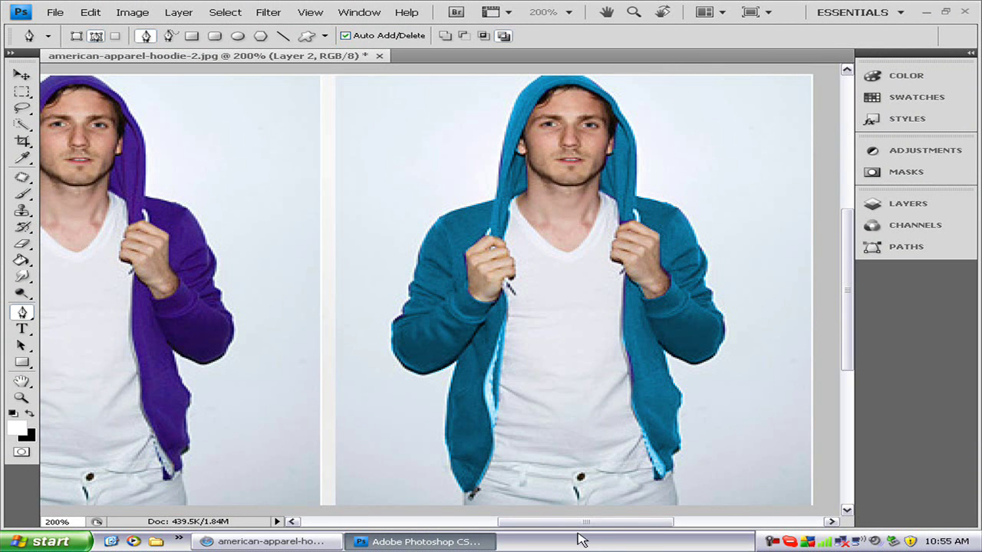
drag(581, 513, 513, 523)
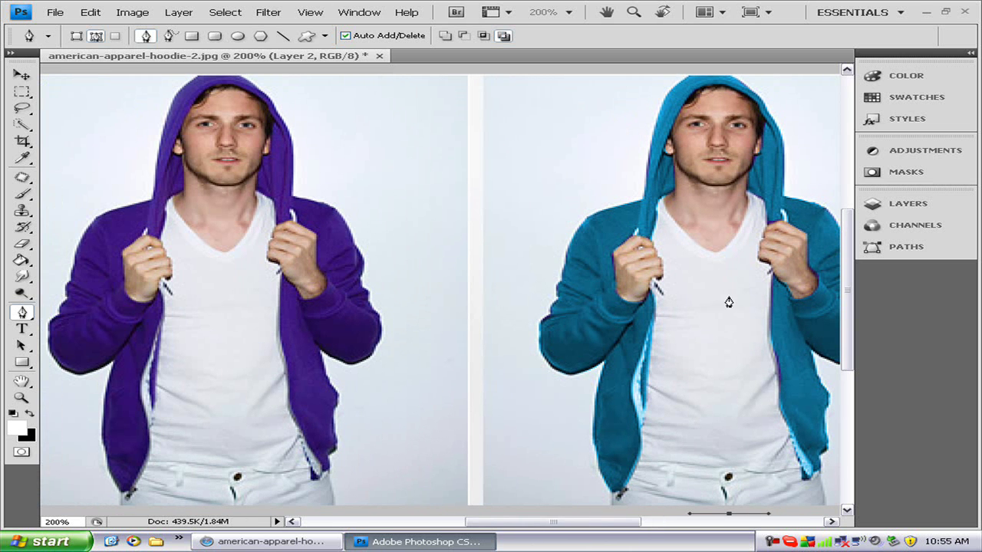